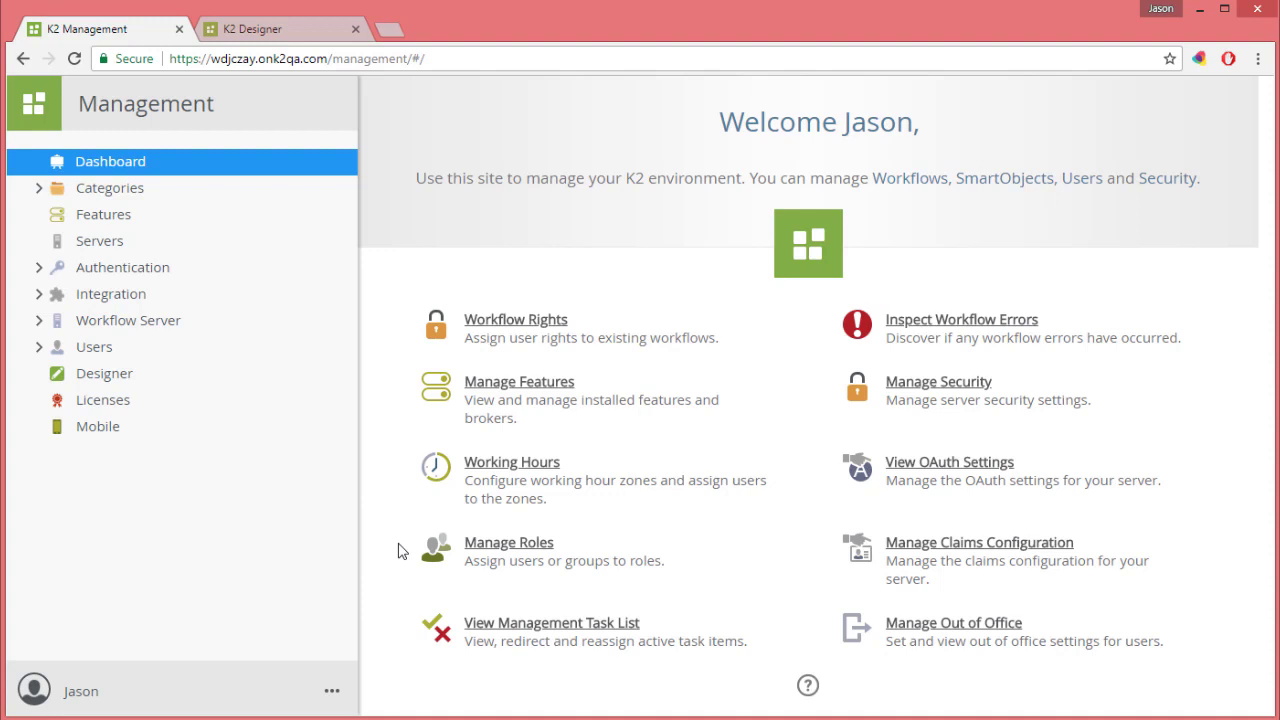
# - Start a new OData service instance from Integration > Service Types
pyautogui.click(39, 294)
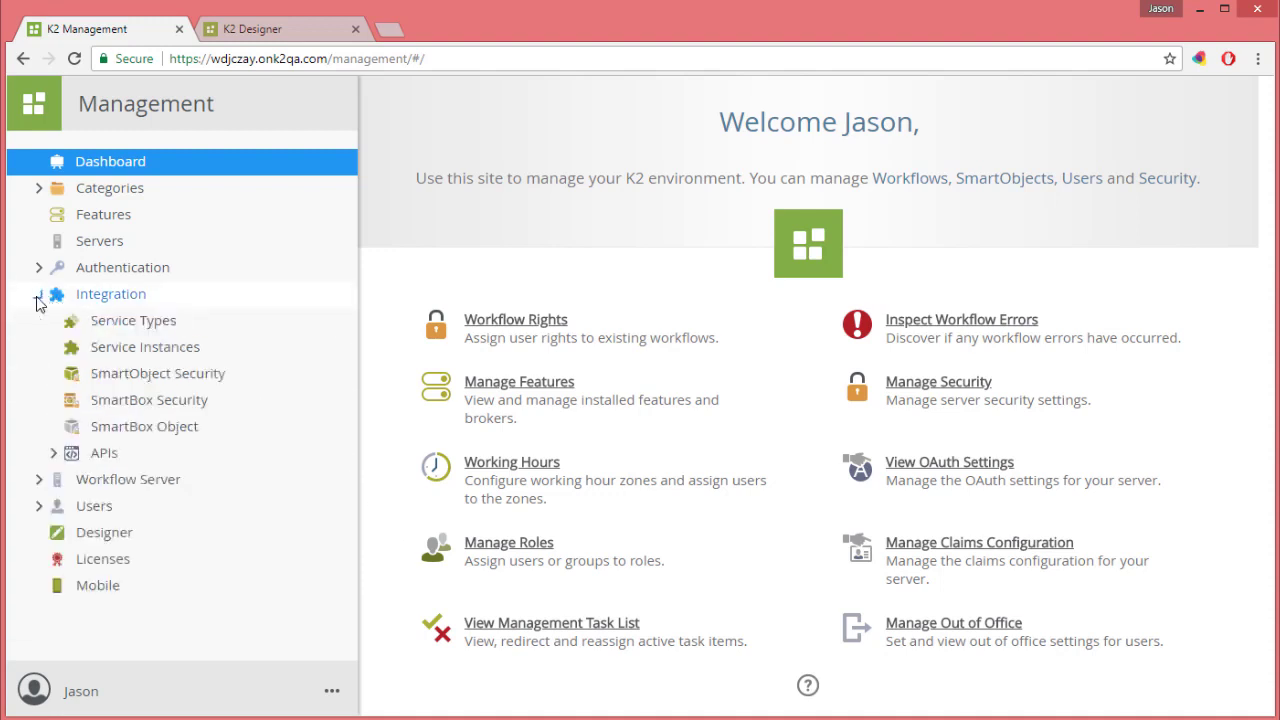
pyautogui.click(117, 326)
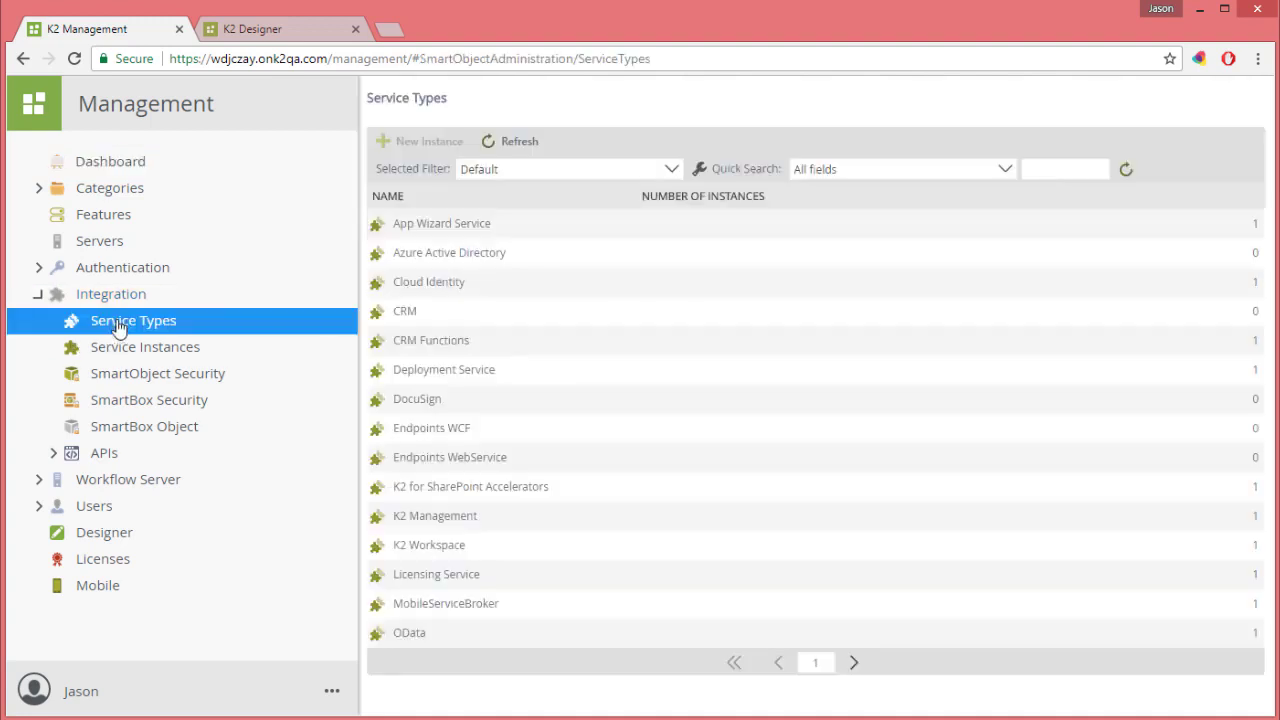
pyautogui.click(447, 635)
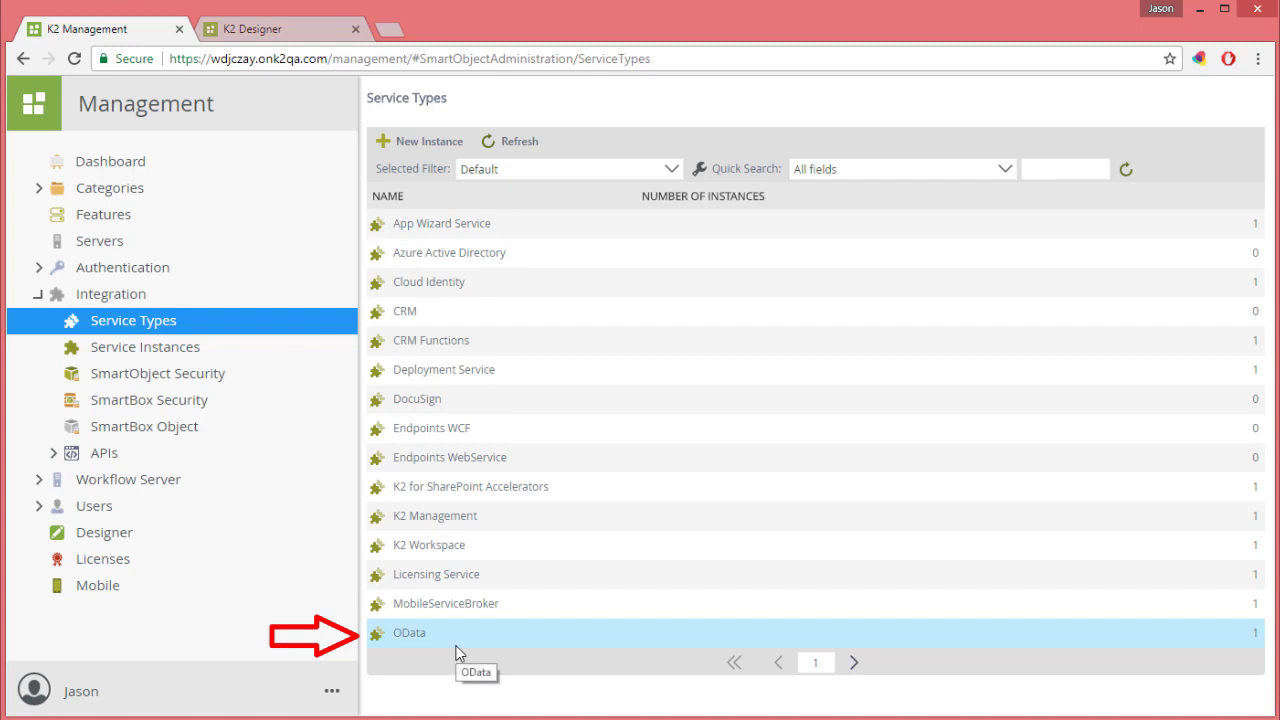
pyautogui.click(422, 143)
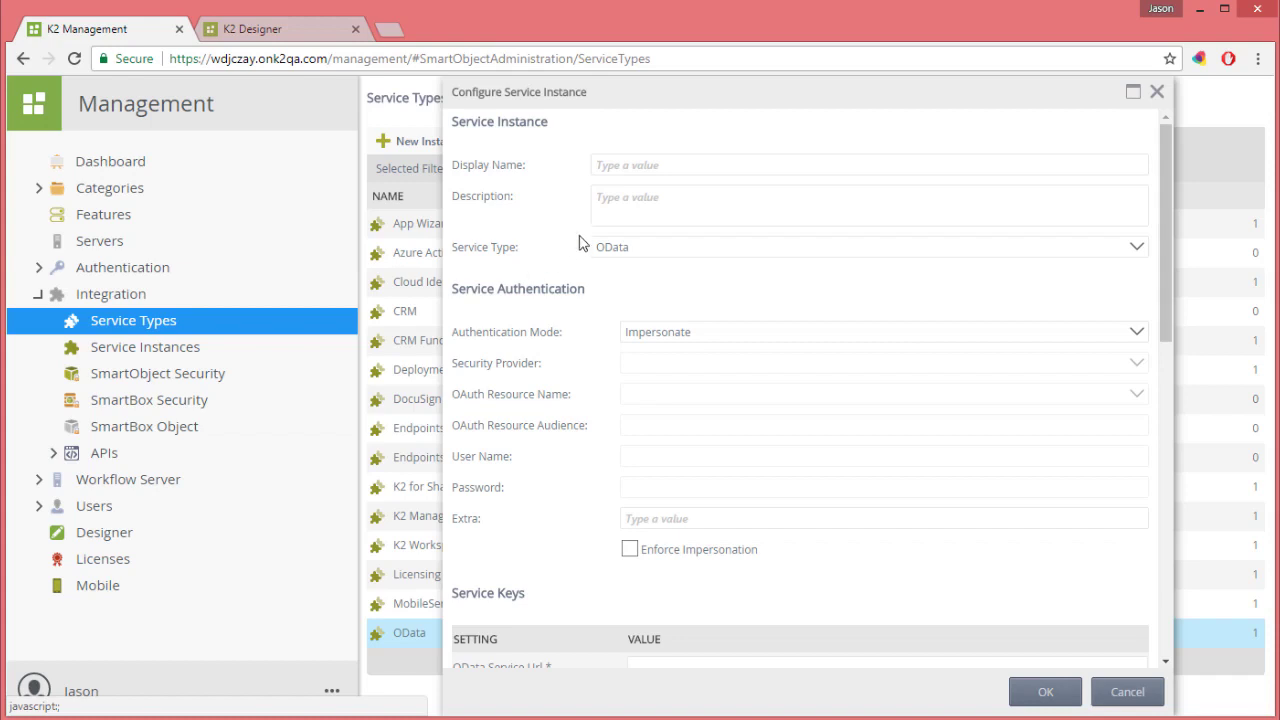
# - Enter display name 'OData K2 Learning Sample Endpoint' and a sales and product test-data description
pyautogui.click(625, 167)
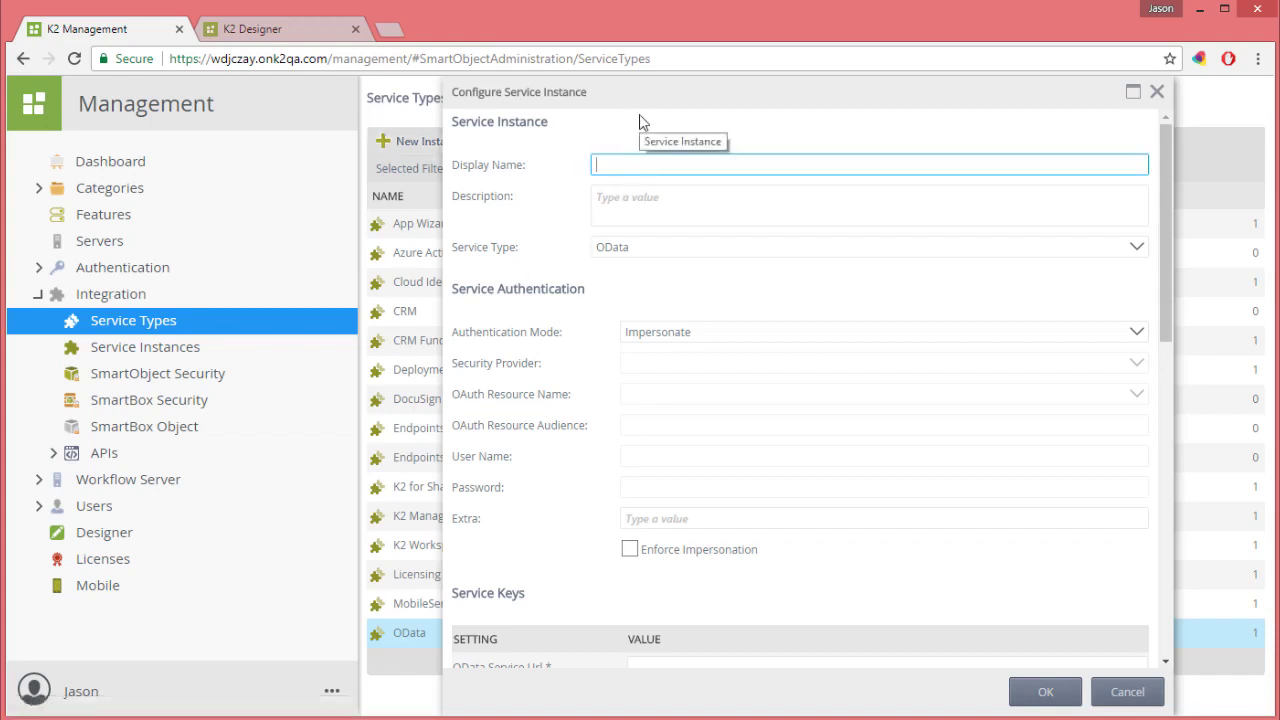
pyautogui.write('OData K2 Learning Sample Endpoint')
pyautogui.click(642, 121)
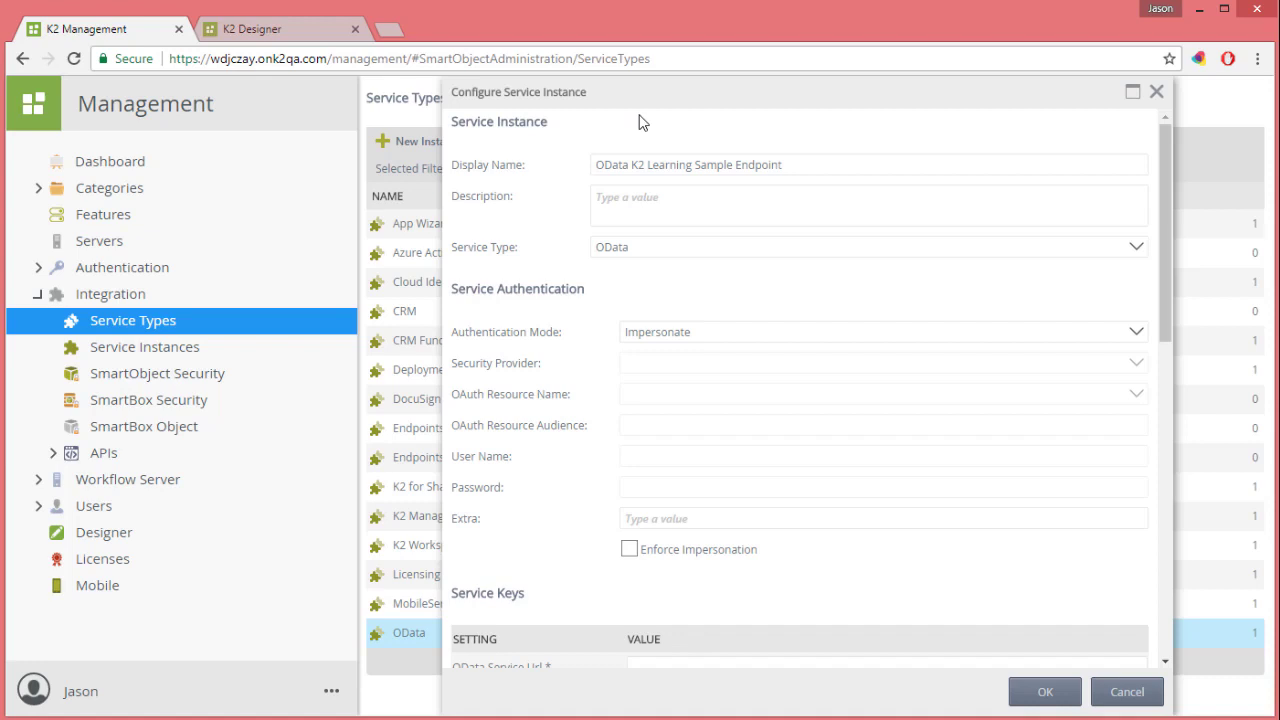
pyautogui.click(647, 206)
pyautogui.write('This is an OData service endpoint for sales and product test data provided by K2 Learning.')
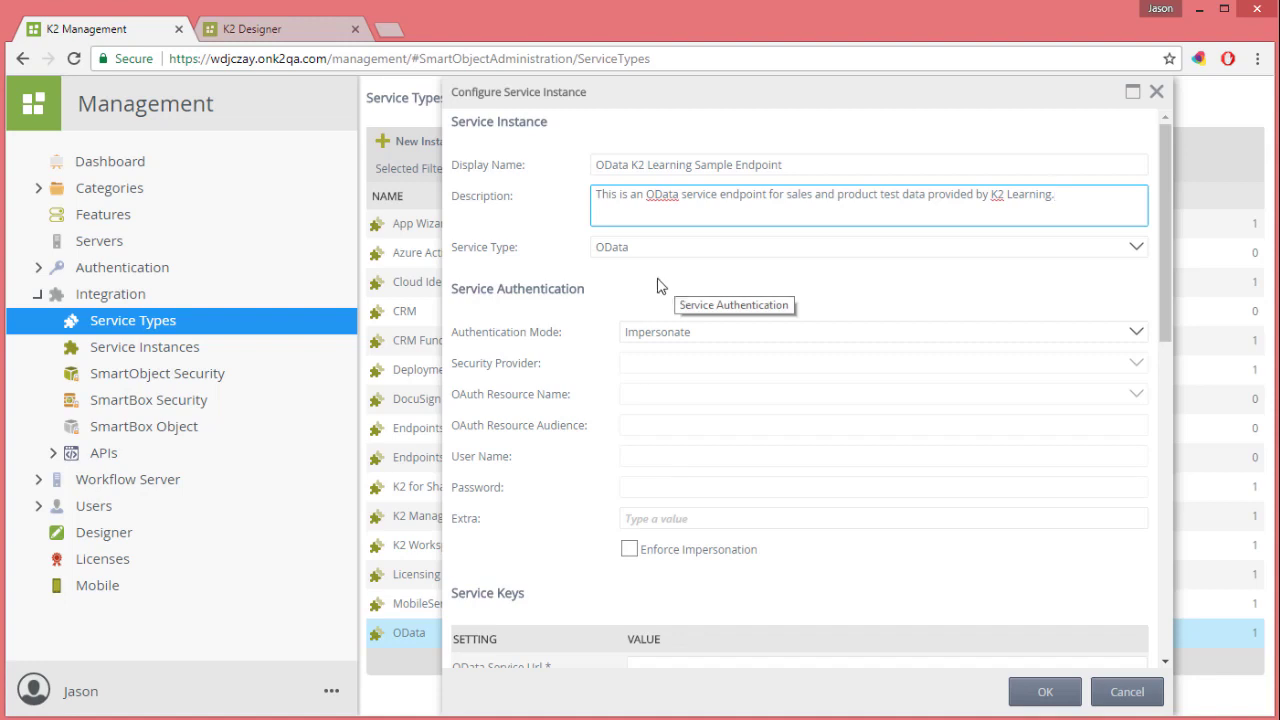
pyautogui.click(533, 269)
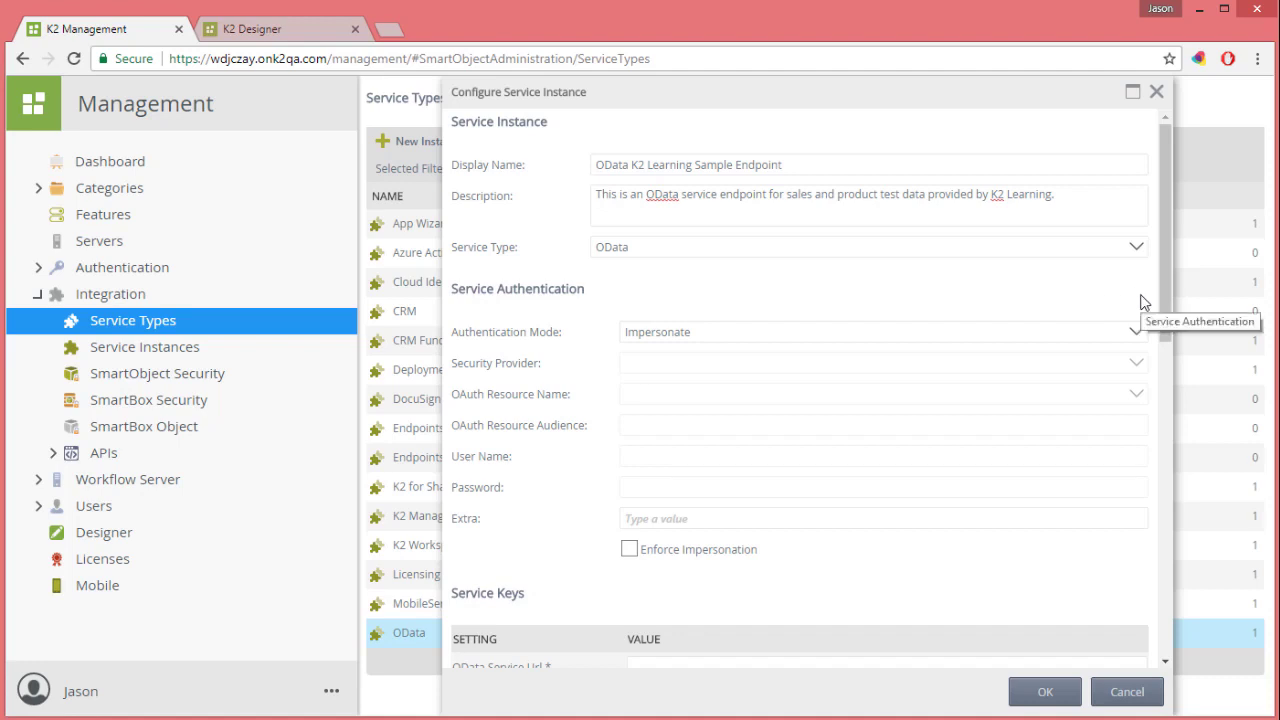
pyautogui.moveTo(1170, 300); pyautogui.dragTo(1175, 338)
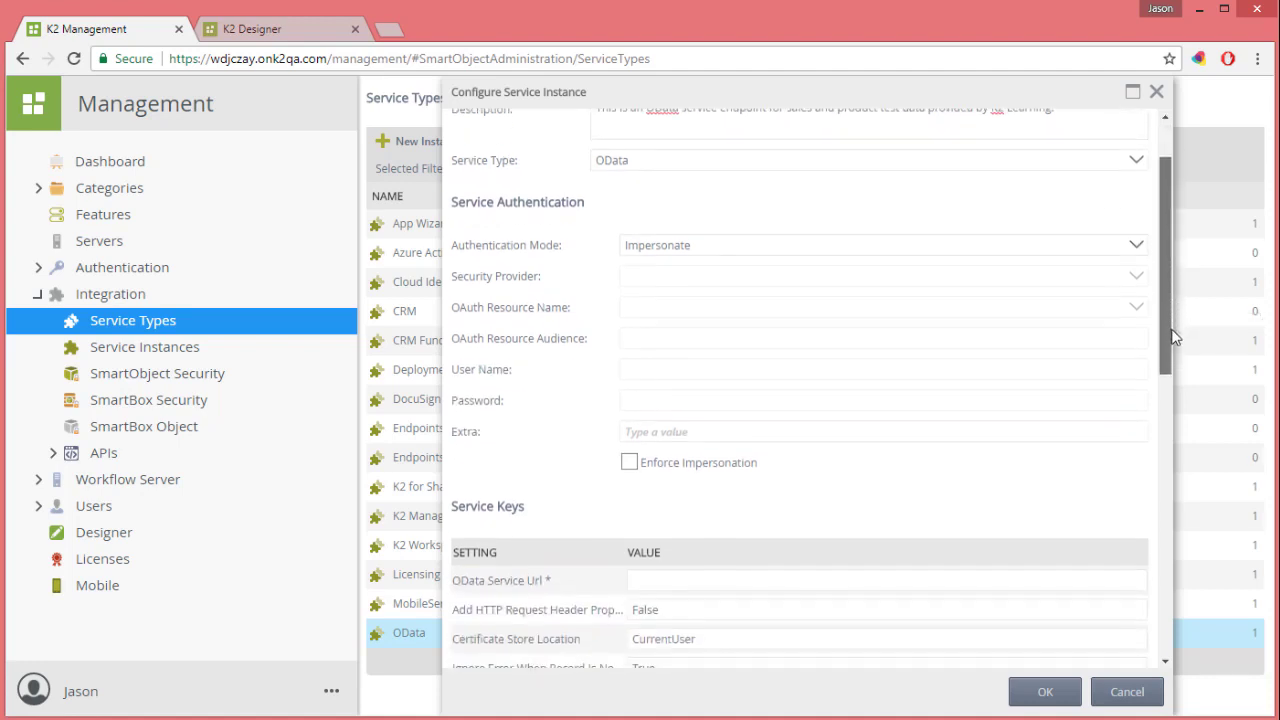
pyautogui.click(1138, 232)
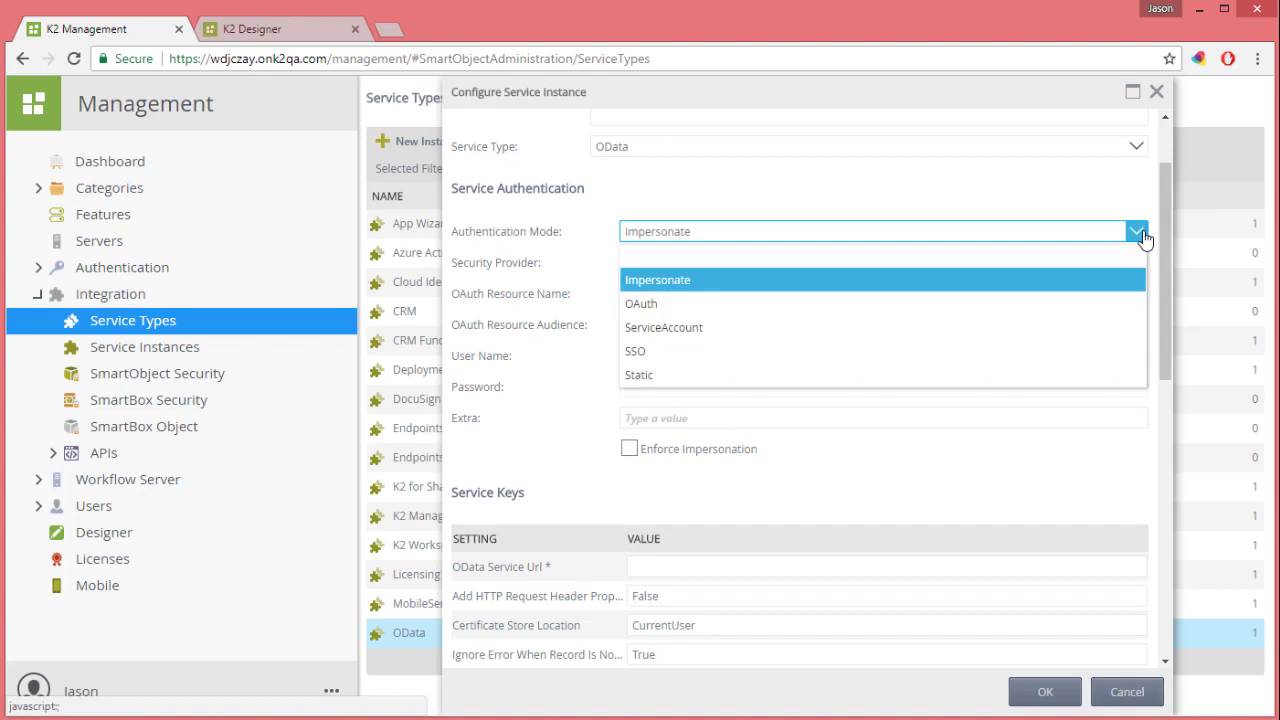
pyautogui.click(1140, 236)
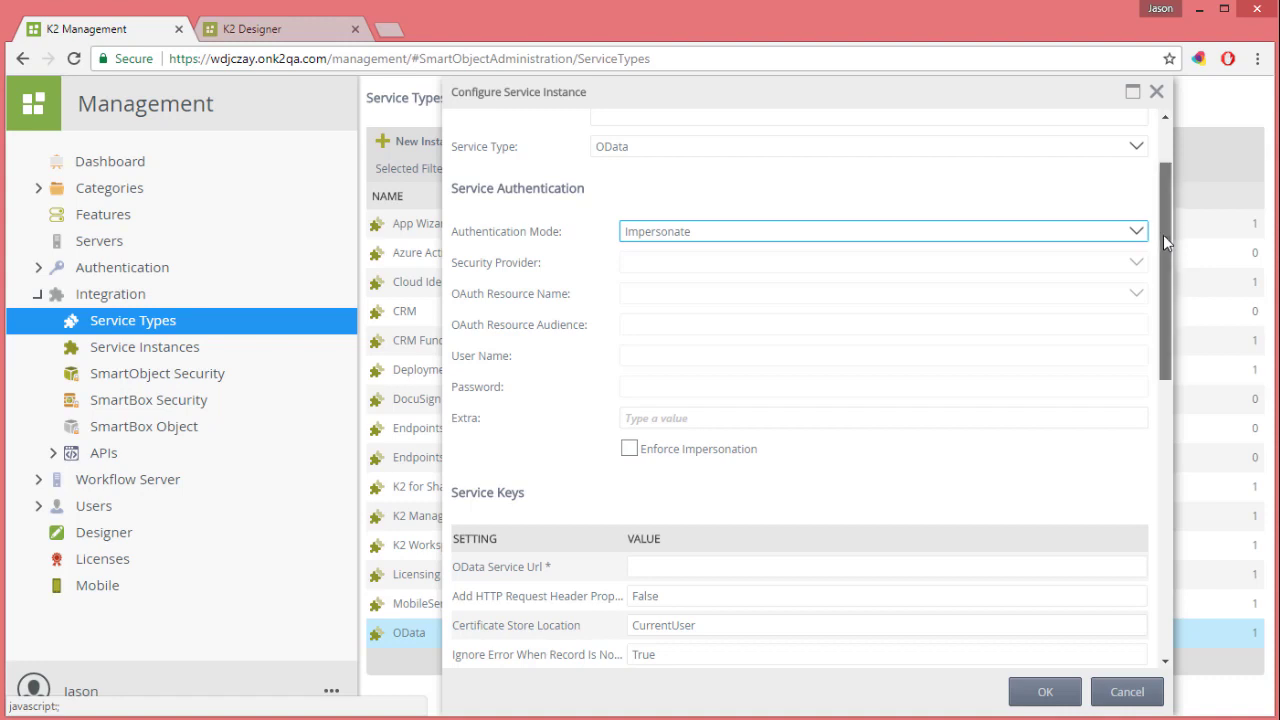
pyautogui.moveTo(1163, 235); pyautogui.dragTo(1185, 383)
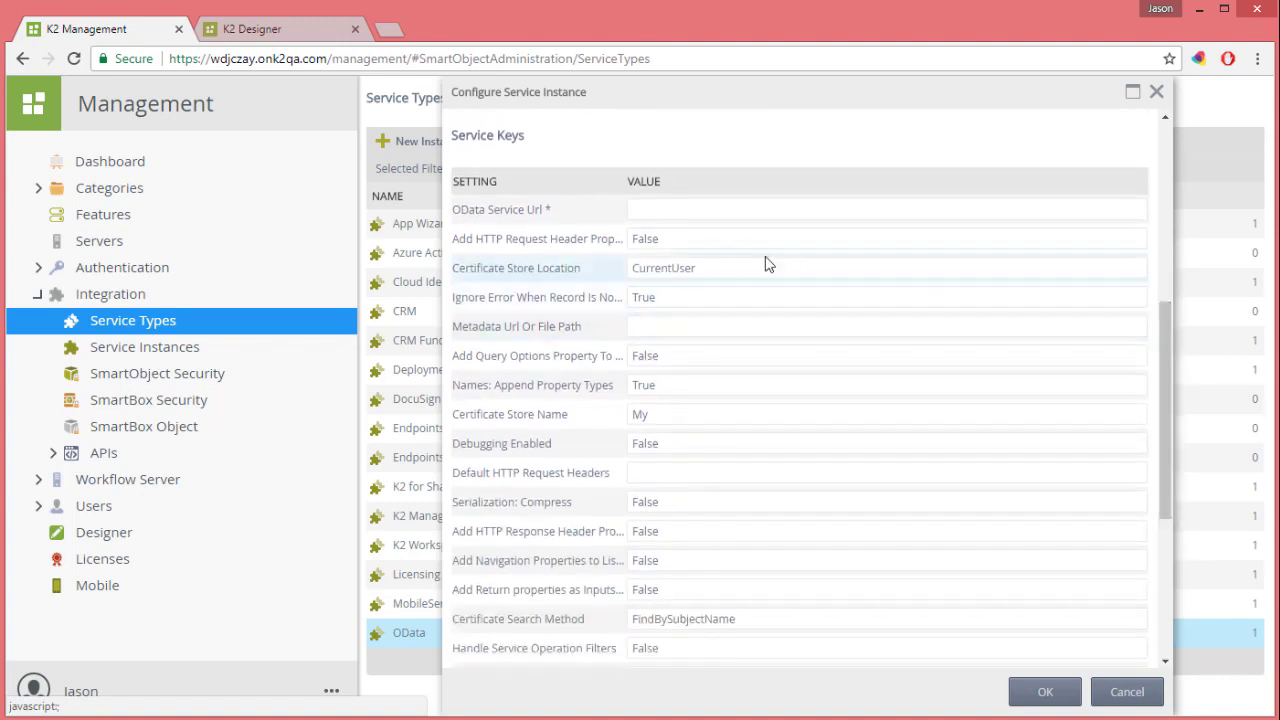
pyautogui.click(700, 208)
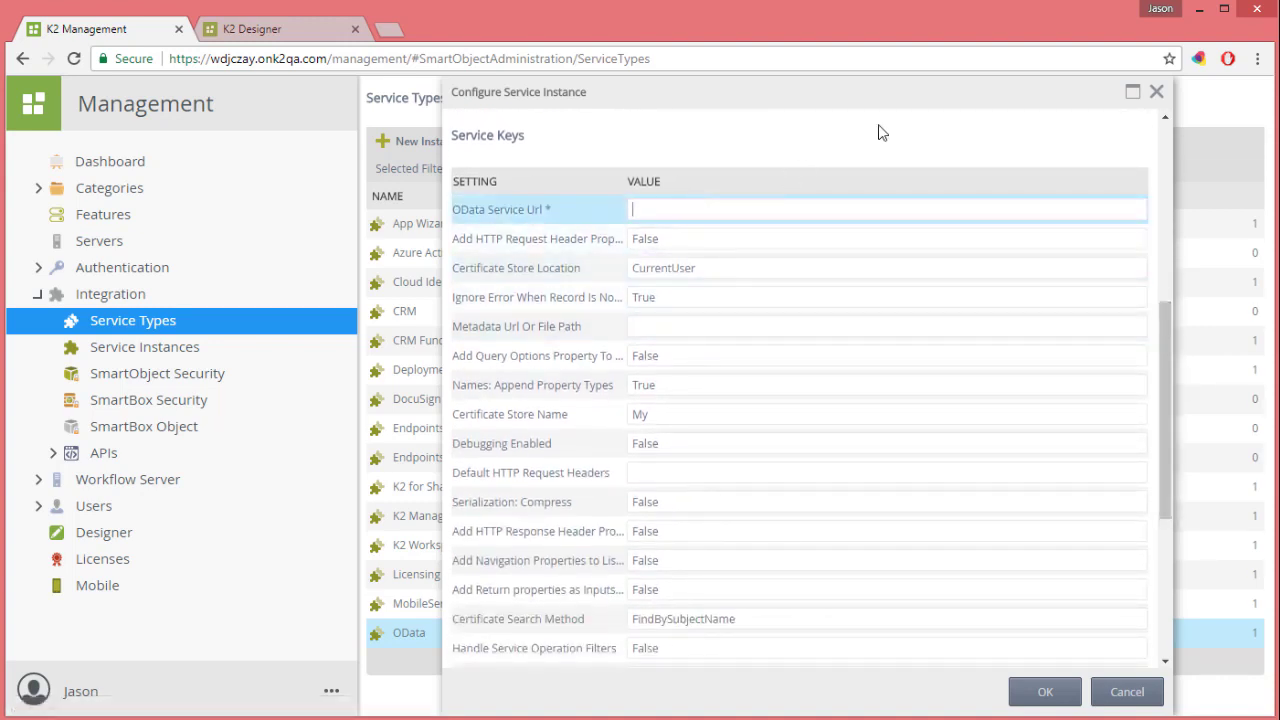
pyautogui.write('http://k2learningodata.azurewebsites.net/K2LearningService.svc')
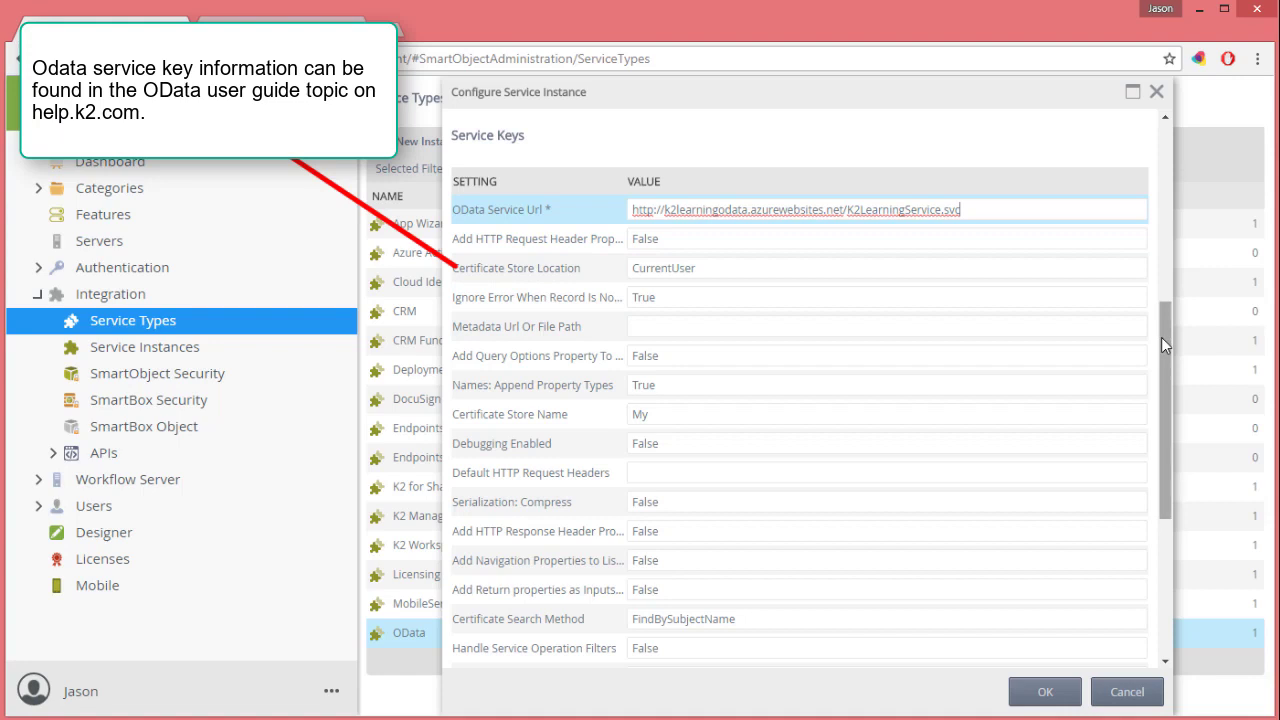
pyautogui.moveTo(1162, 338); pyautogui.dragTo(1163, 494)
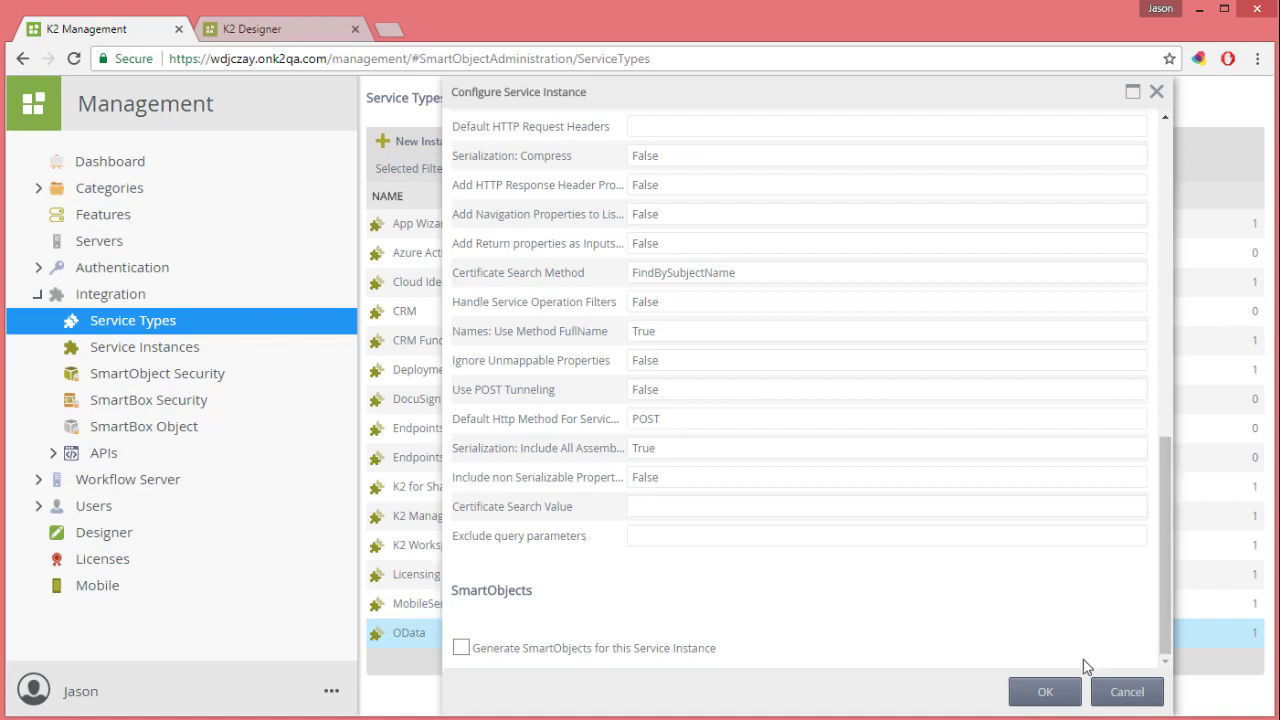
# - Save the OData instance, acknowledge the confirmation, and show the Service Instances list
pyautogui.click(1048, 692)
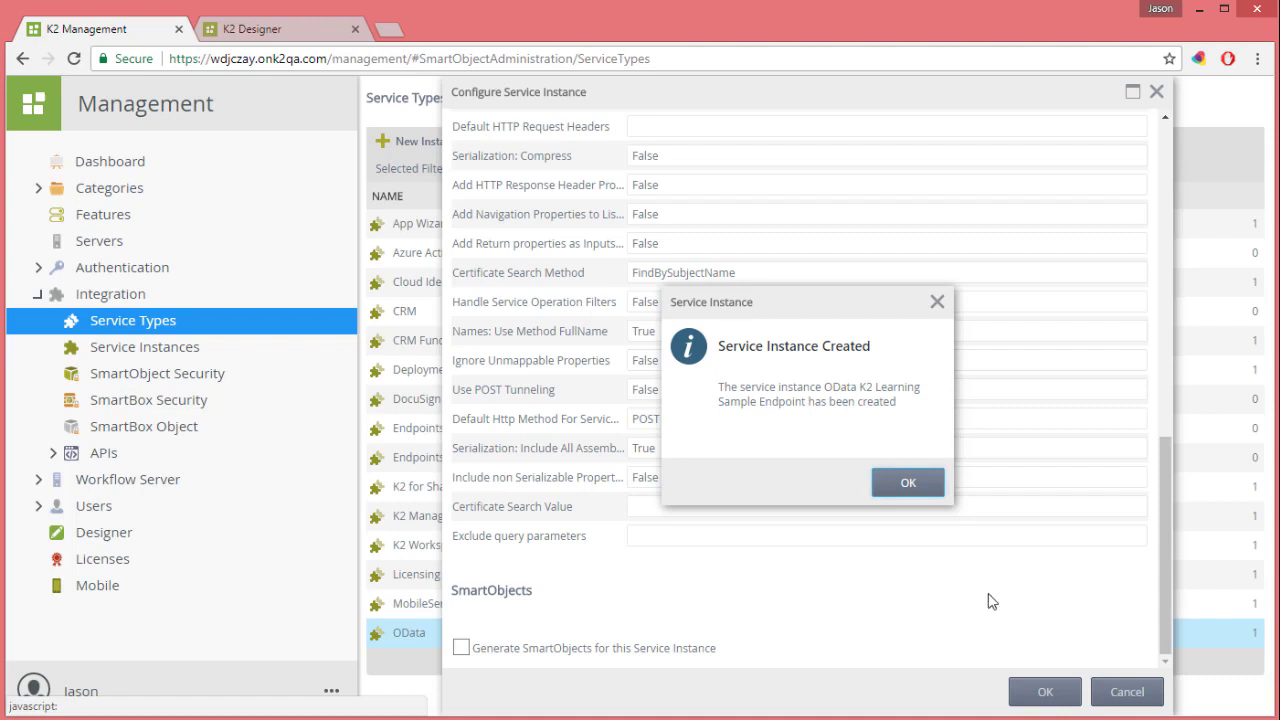
pyautogui.click(919, 486)
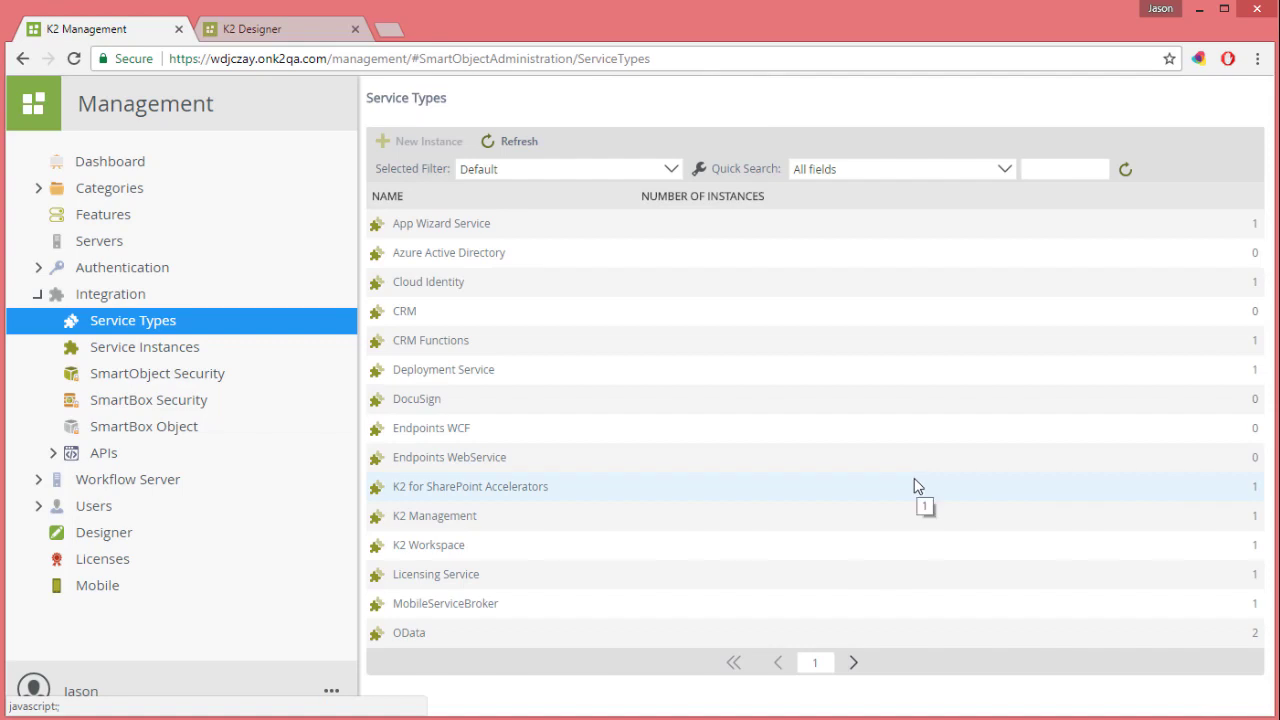
pyautogui.click(168, 355)
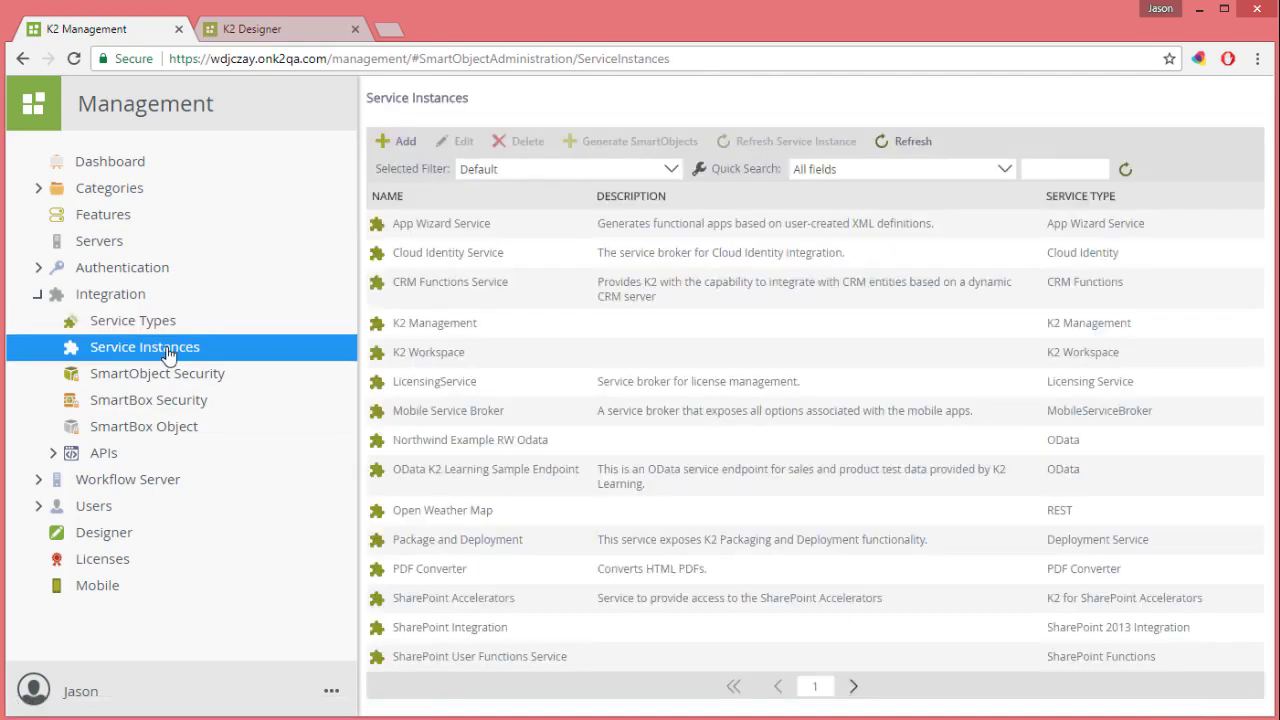
# - Select the OData K2 Learning Sample Endpoint row in Service Instances
pyautogui.click(677, 472)
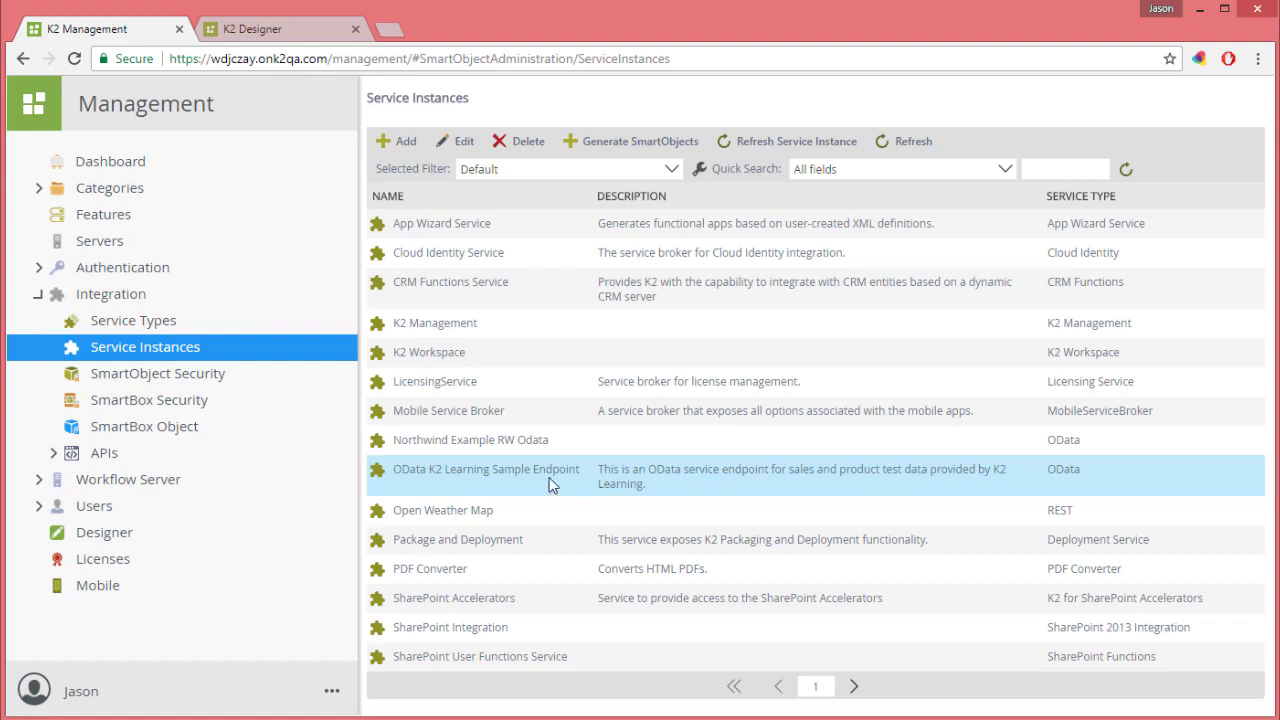
# - Generate SmartObjects with only the Product entity checked under Entities
pyautogui.click(634, 146)
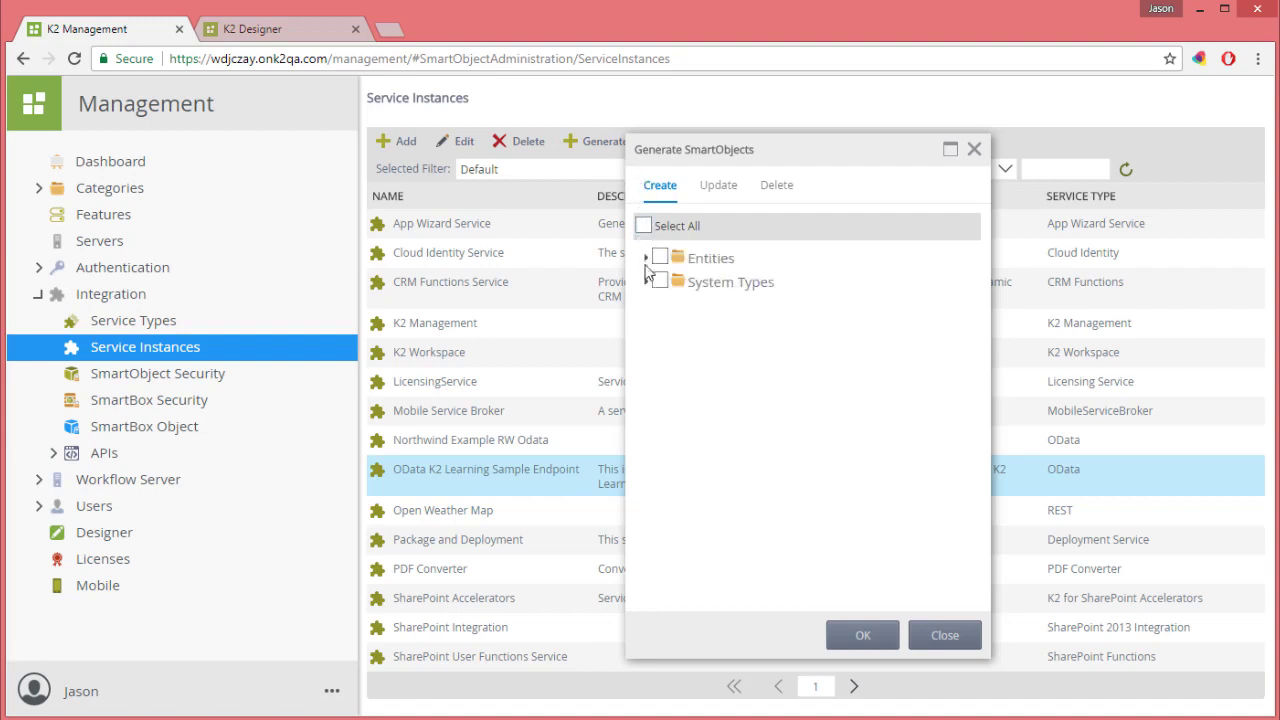
pyautogui.click(645, 258)
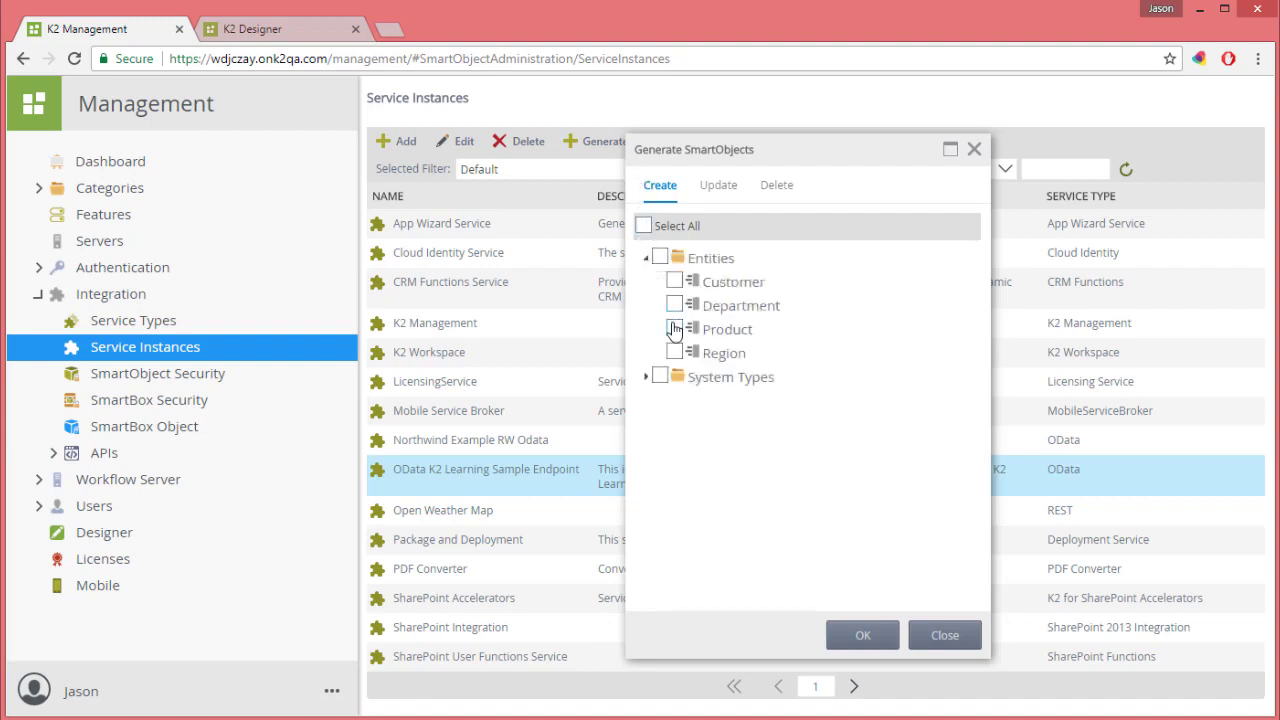
pyautogui.click(675, 329)
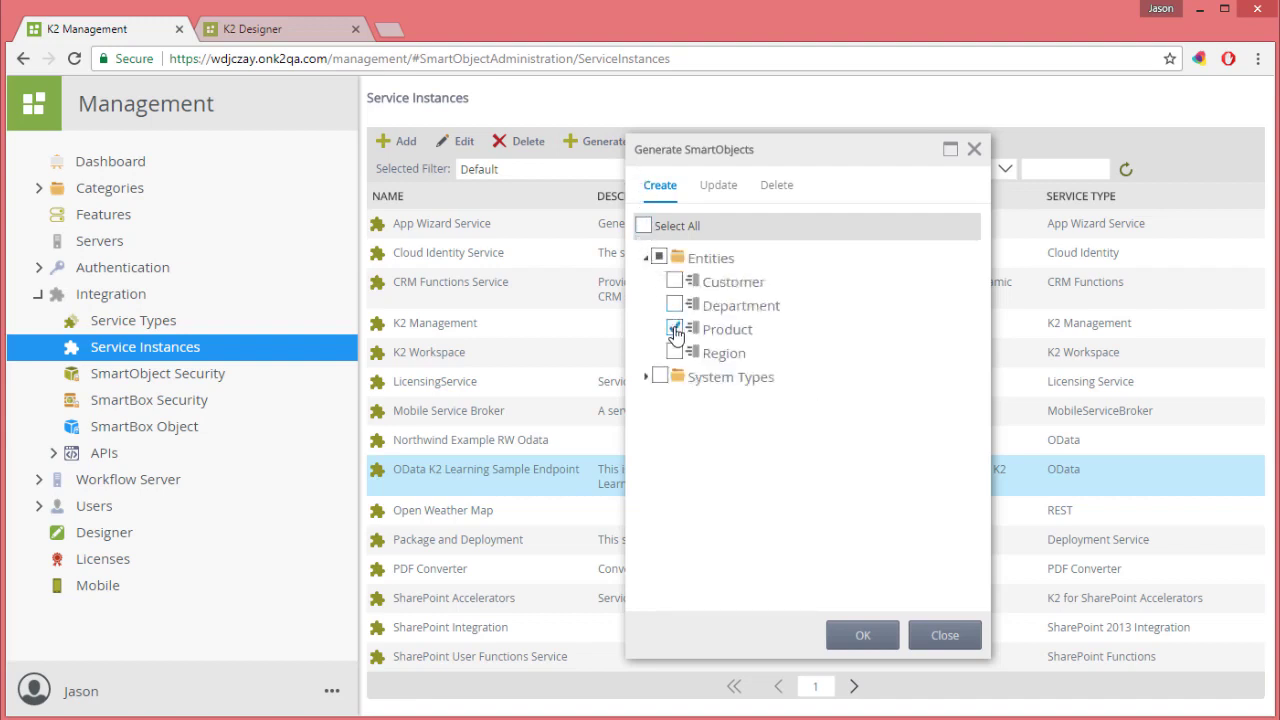
pyautogui.click(860, 637)
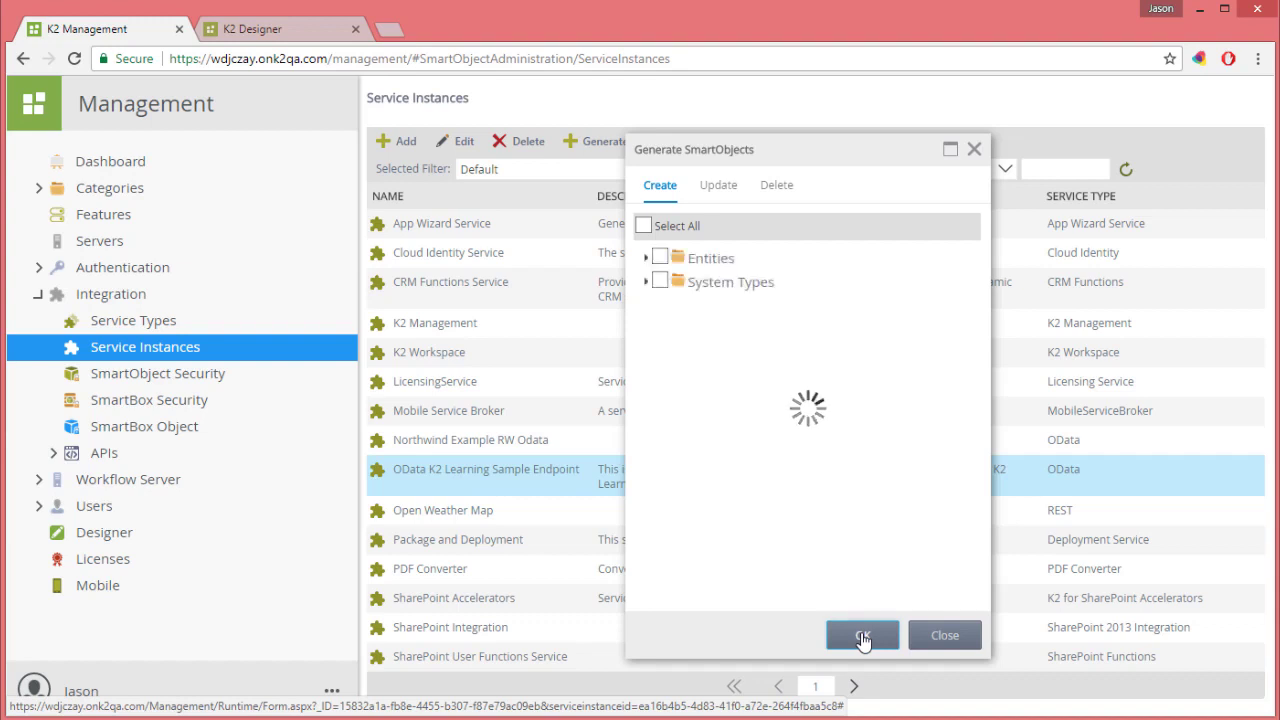
# - Refresh Categories and open Product under OData > OData K2 Learning Sample Endpoint > Entities
pyautogui.click(37, 189)
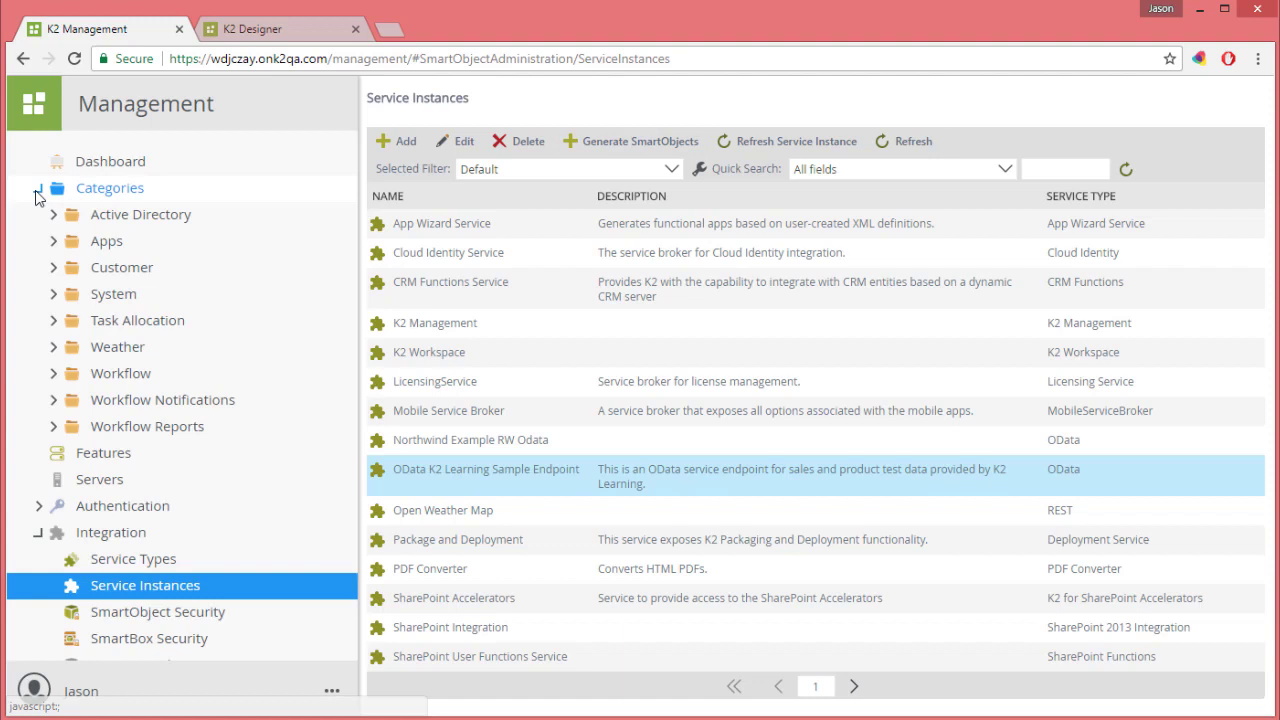
pyautogui.rightClick(95, 190)
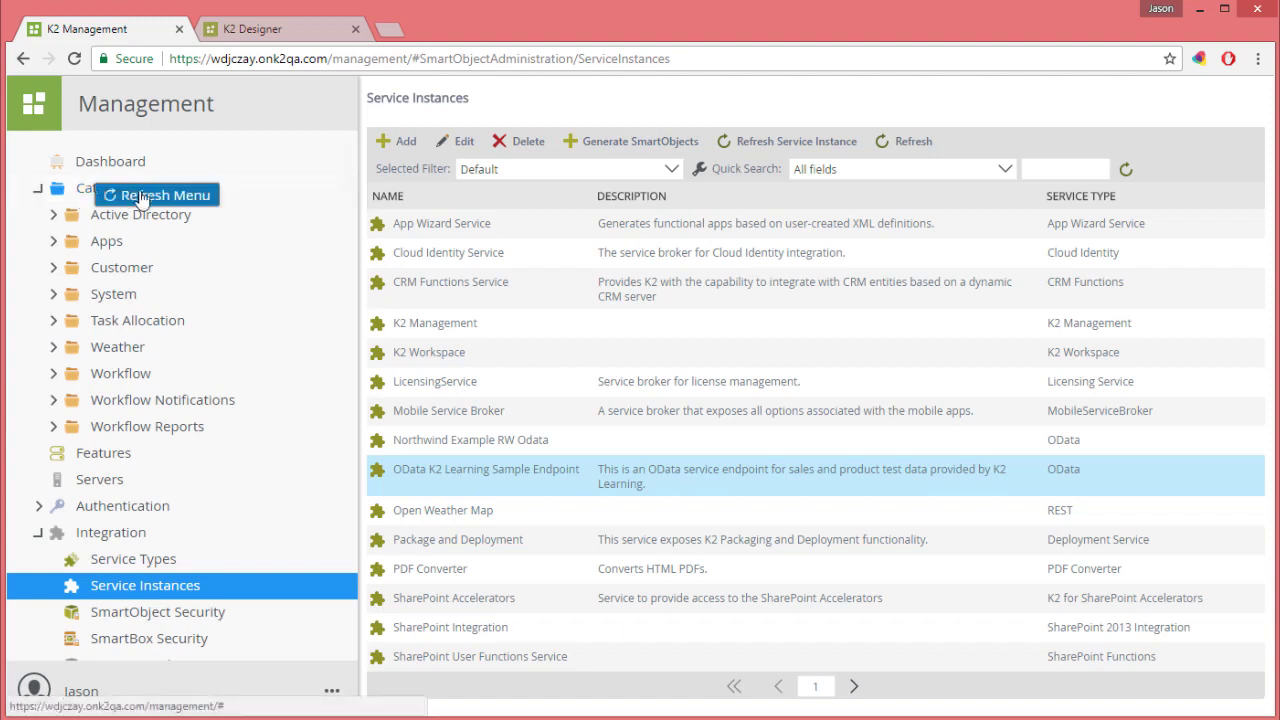
pyautogui.click(140, 196)
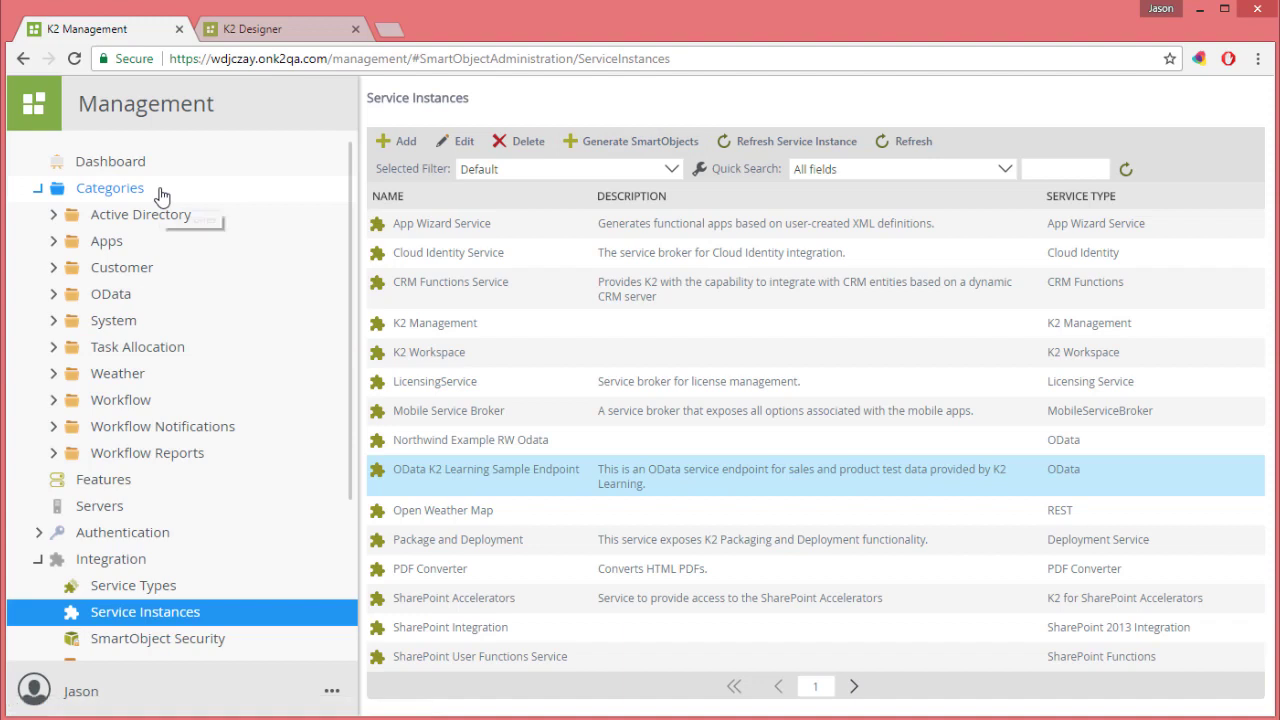
pyautogui.click(53, 297)
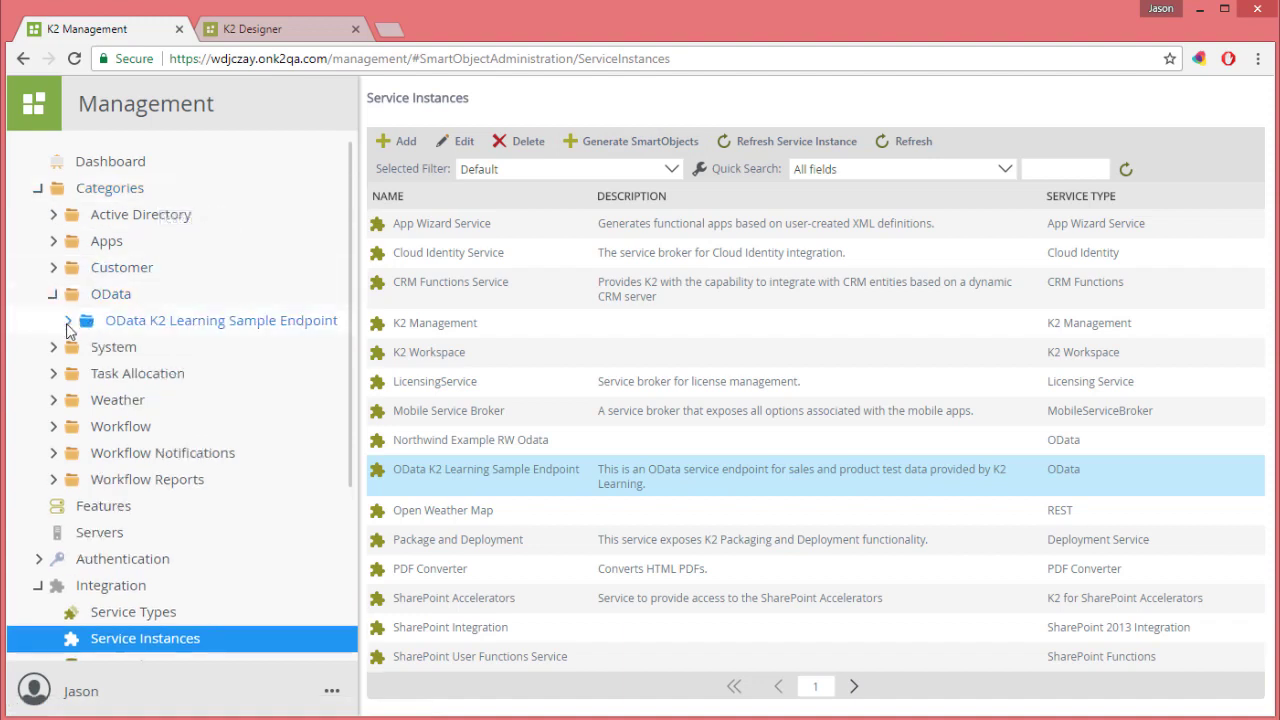
pyautogui.click(68, 321)
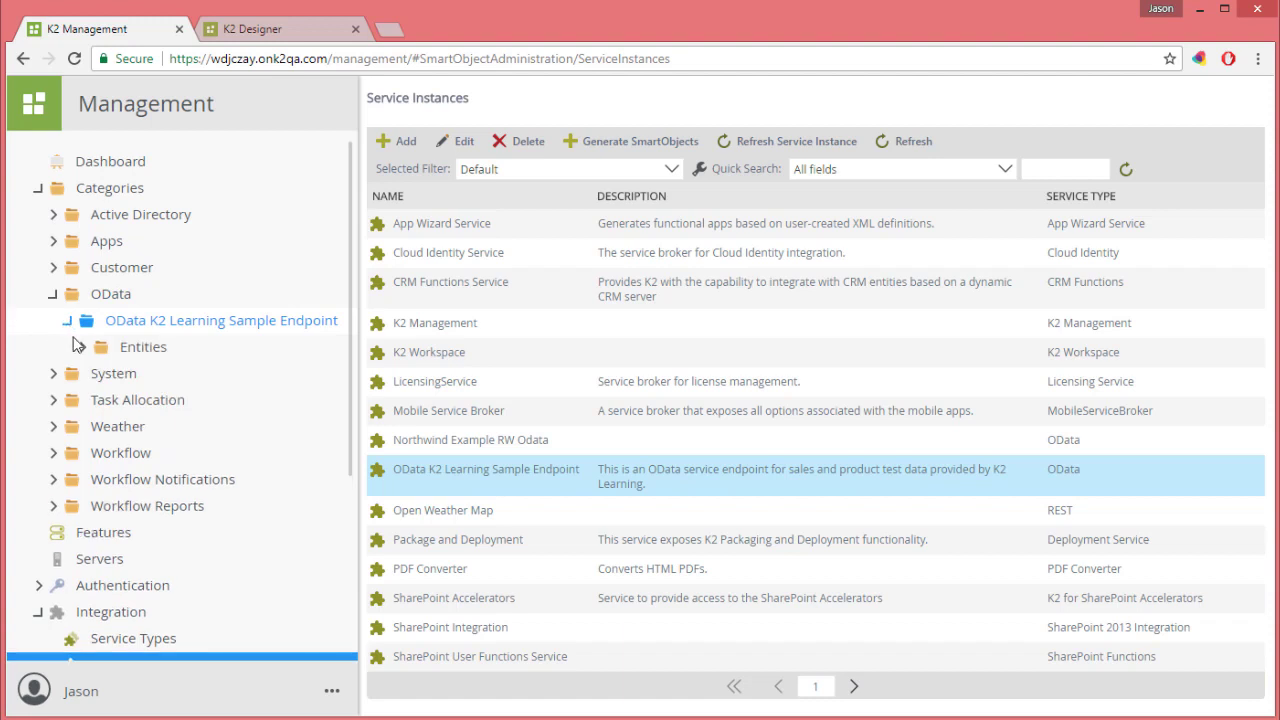
pyautogui.click(84, 349)
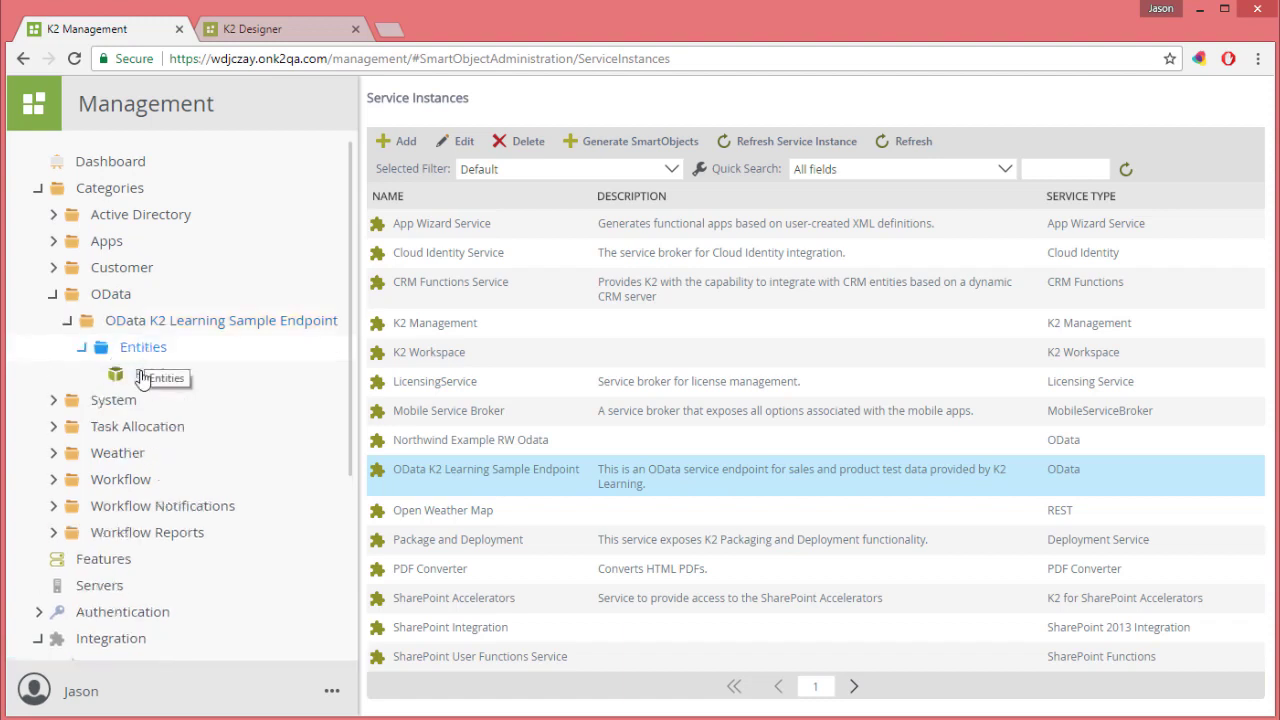
pyautogui.click(161, 378)
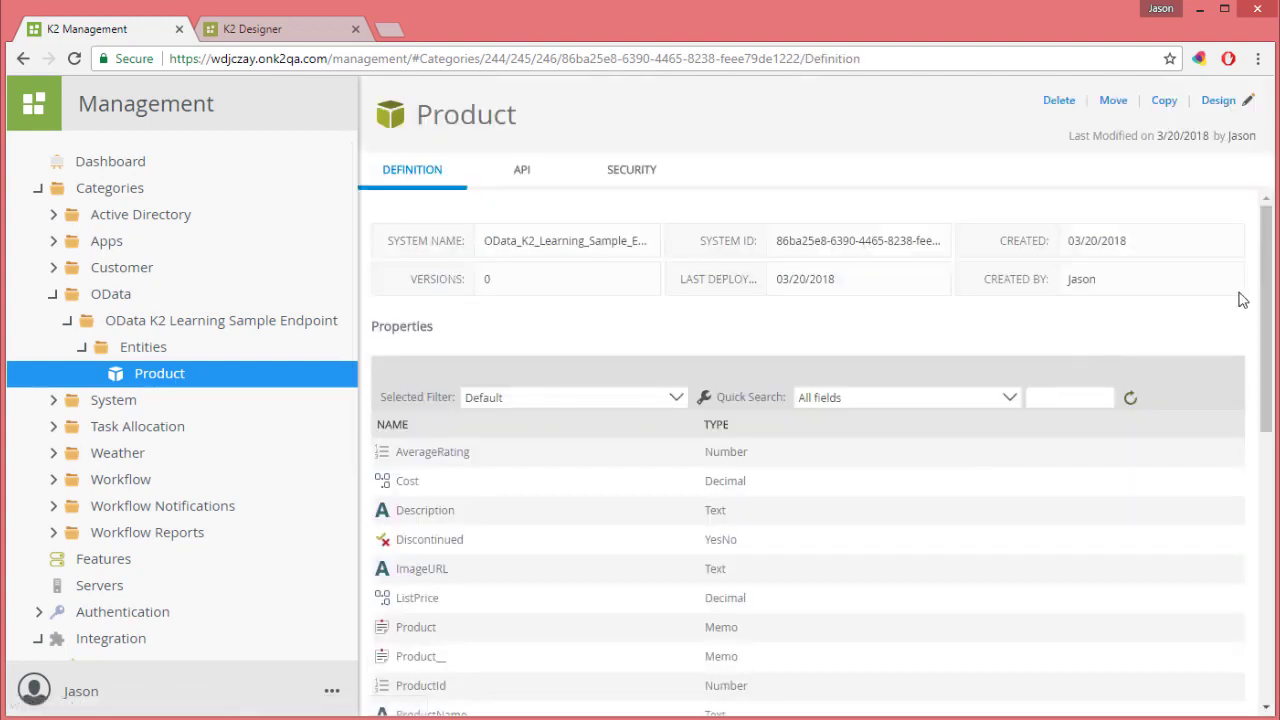
pyautogui.moveTo(1264, 292); pyautogui.dragTo(1258, 571)
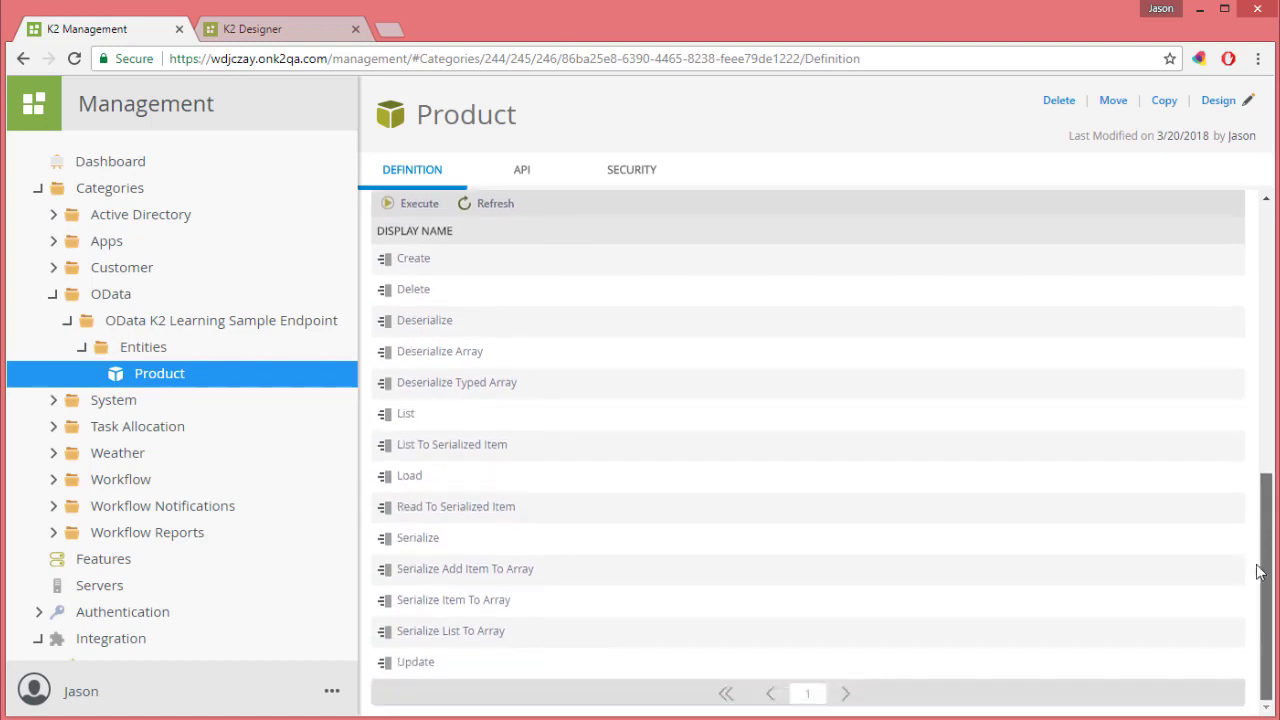